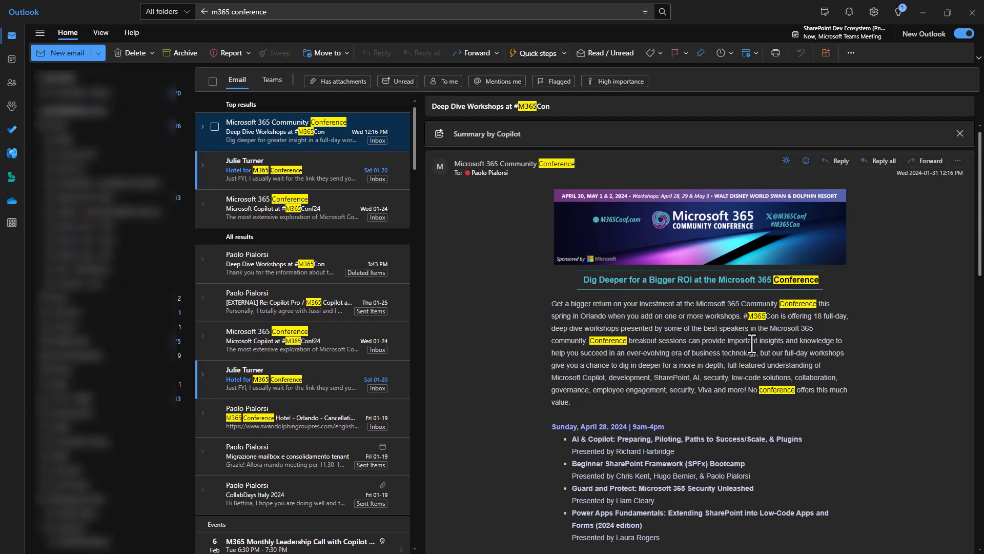
Step: Summarize the Deep Dive Workshops email with Copilot and start a reply to its sender
left_click(515, 135)
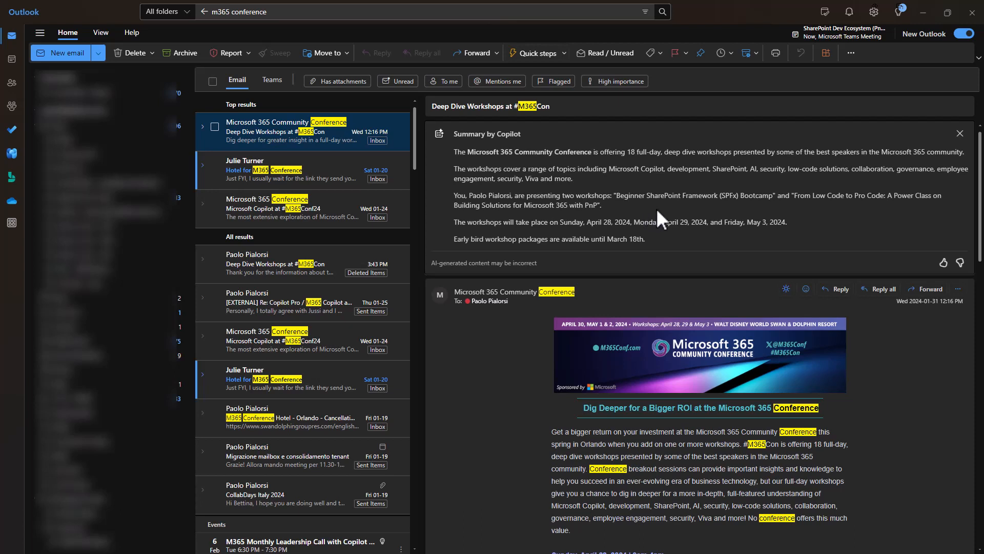
left_click(839, 291)
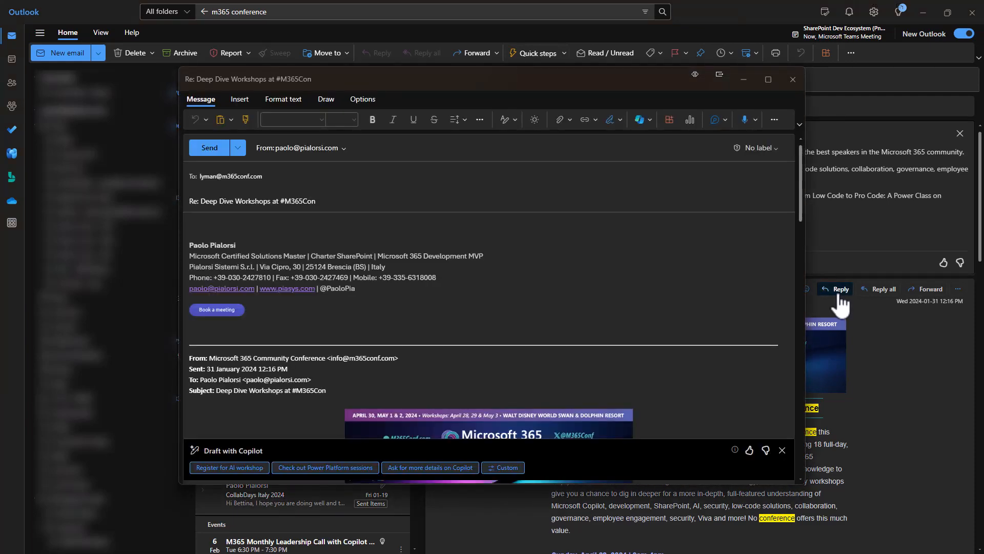
Step: Start a custom Copilot draft for the reply with the prompt "reply sharing my deep interest in the conference. I'll be there!"
left_click(651, 121)
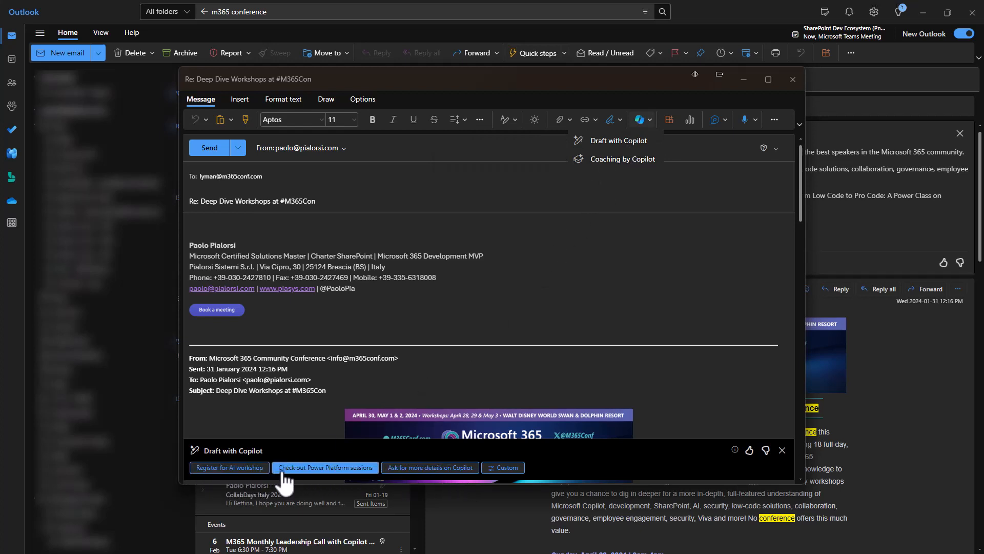
left_click(510, 469)
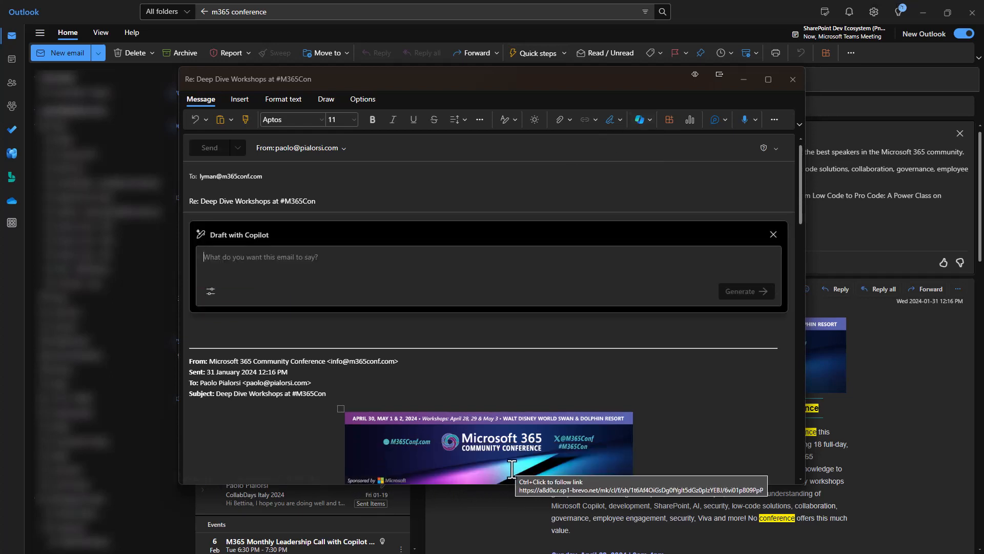
left_click(341, 260)
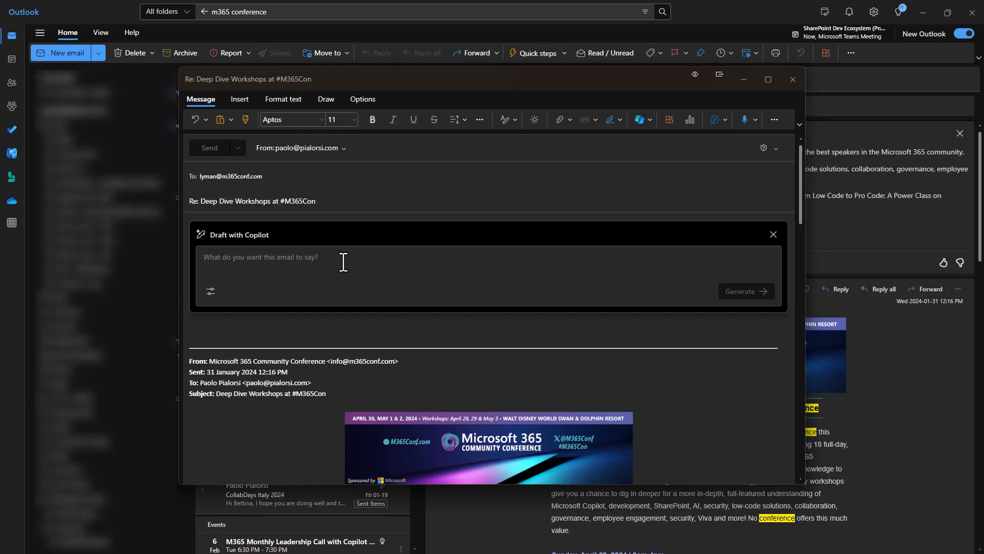
type("reply sharing my deep interest in the conference. I'll be there!")
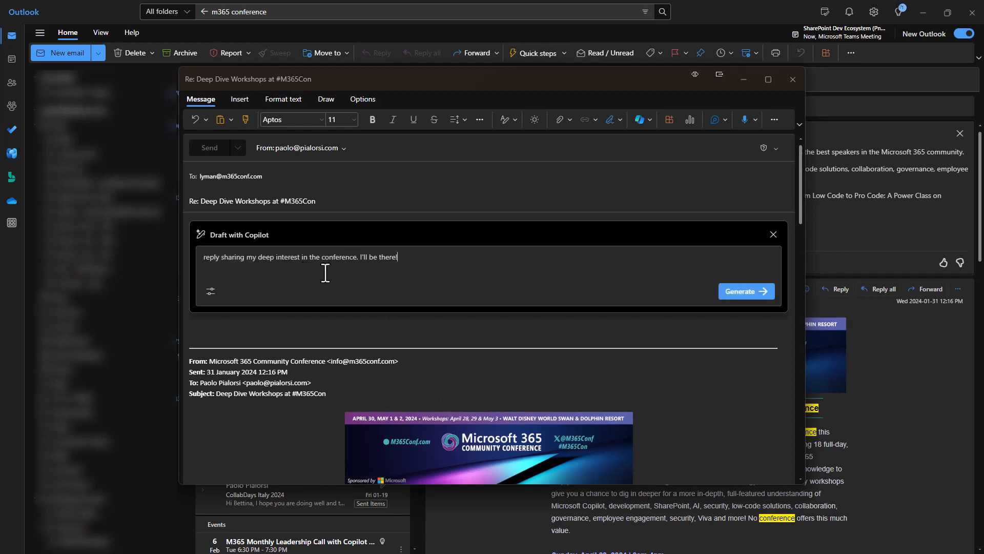
Step: Set the draft's length to Long and its tone to Formal, then generate the reply and keep it
left_click(210, 291)
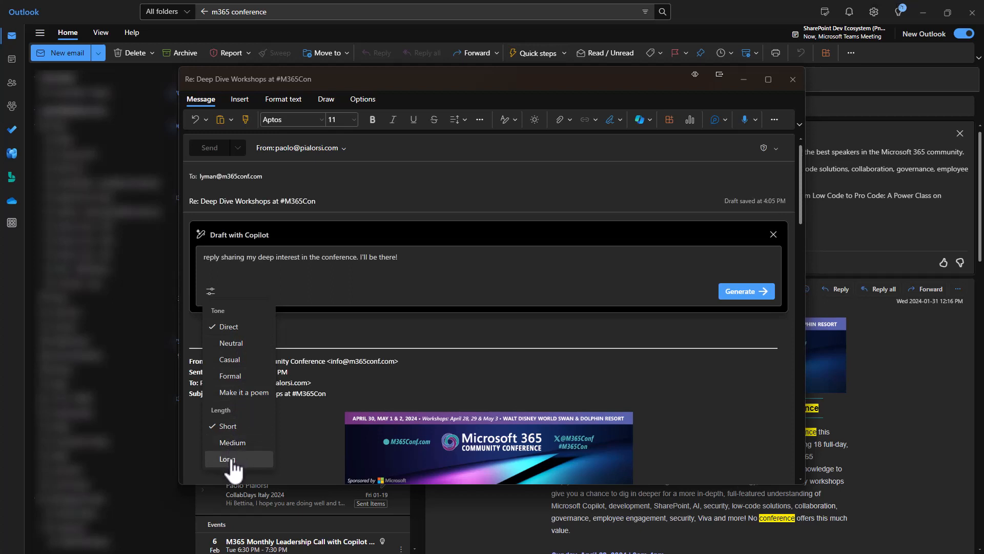
left_click(232, 460)
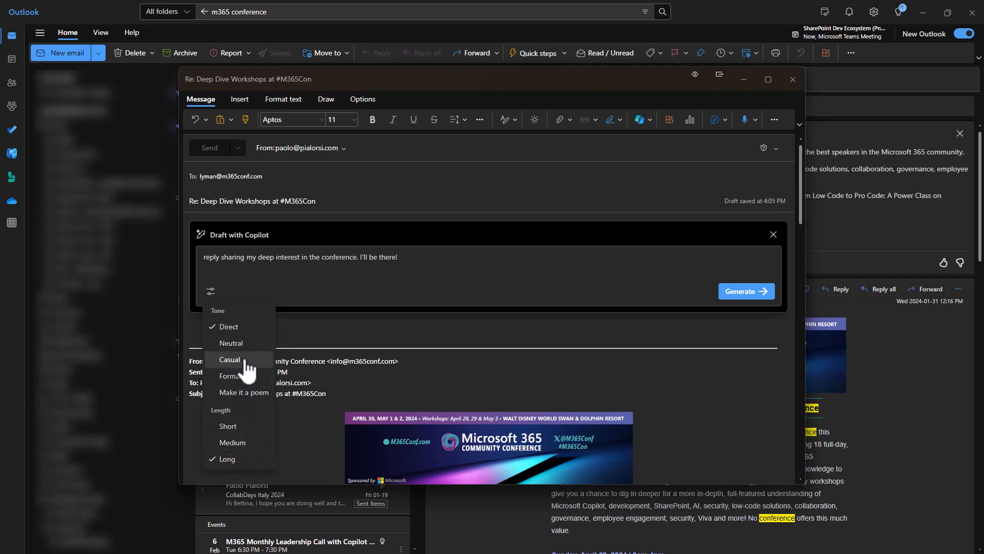
left_click(237, 379)
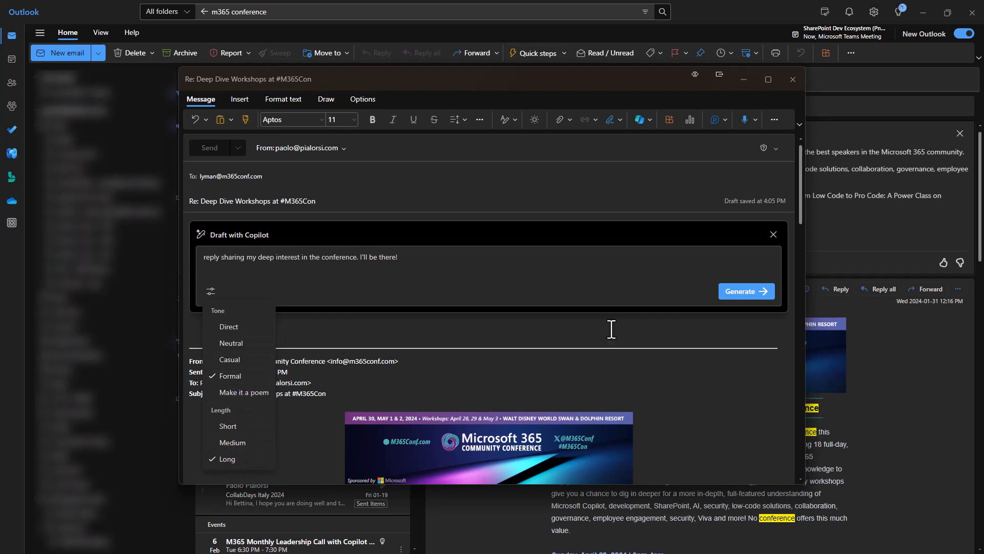
left_click(746, 291)
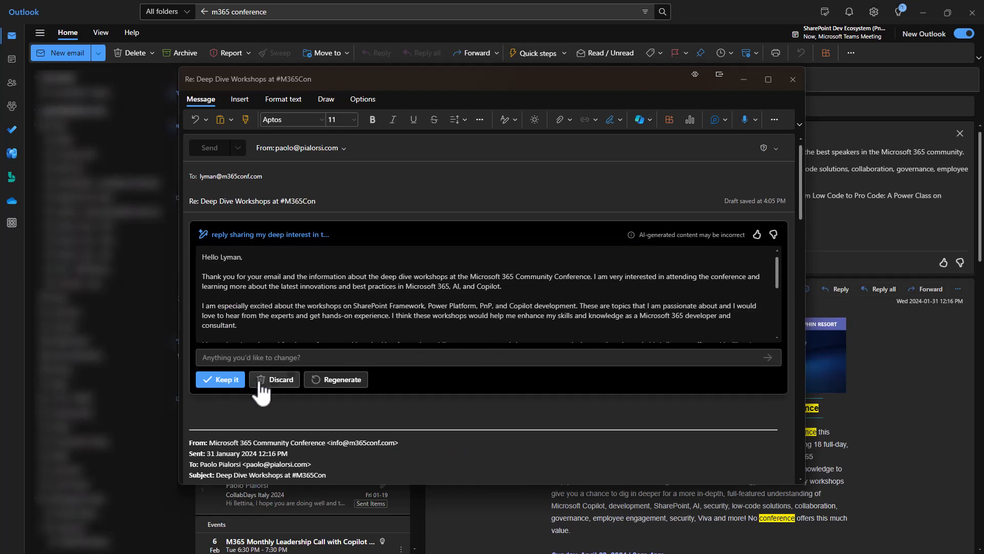
left_click(233, 381)
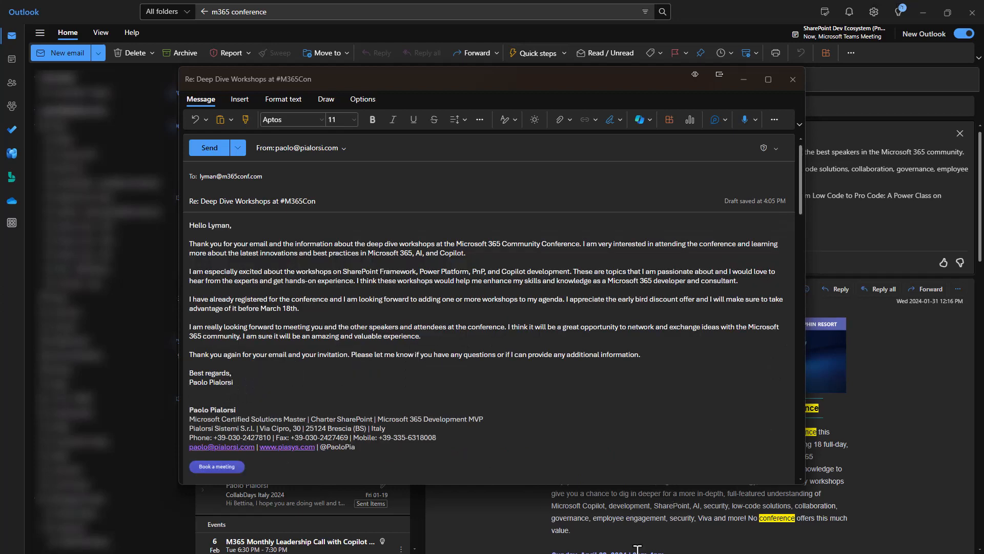
Step: Run Coaching by Copilot on the reply, review the Reader Sentiment and Clarity feedback, and close the coaching
left_click_drag(642, 355, 188, 324)
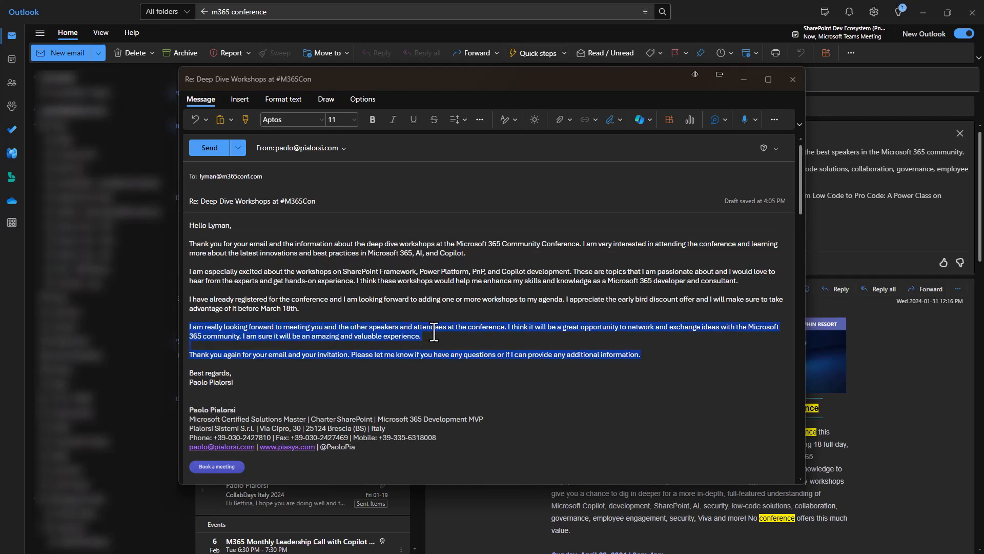
left_click(650, 121)
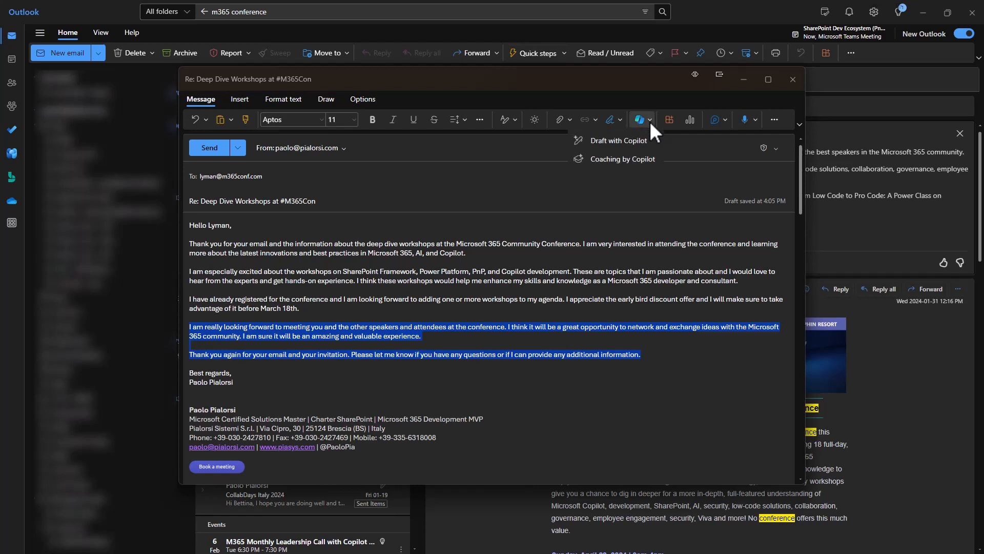
left_click(638, 160)
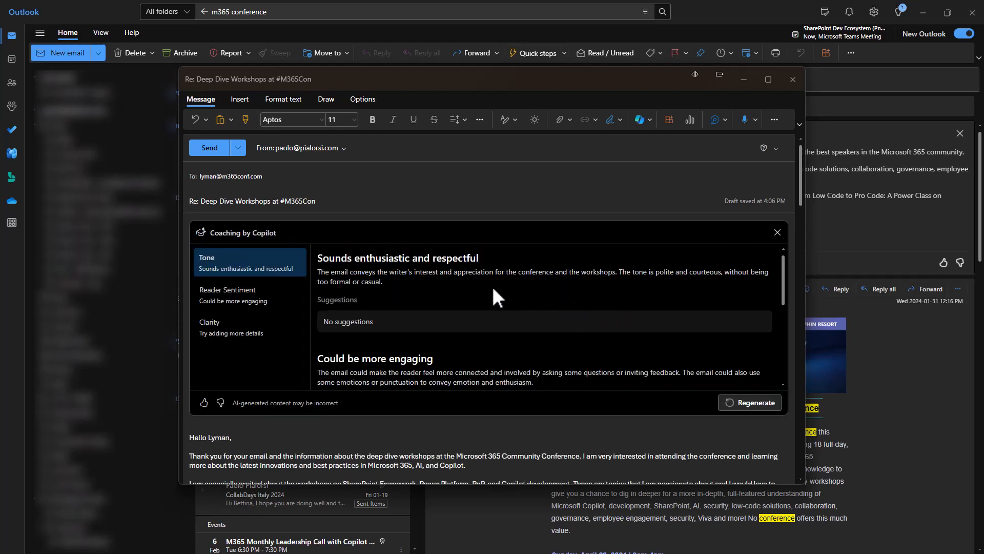
left_click(251, 300)
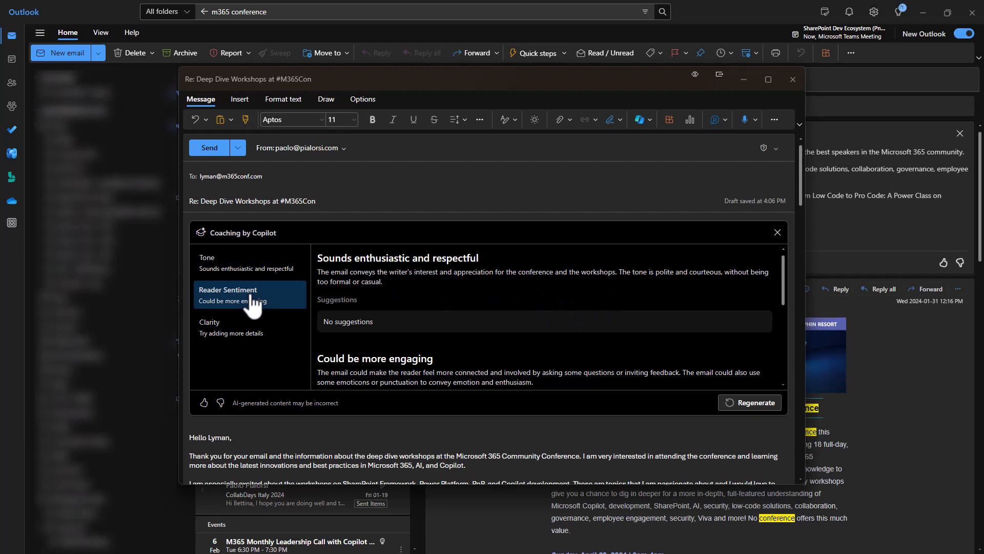
left_click(241, 328)
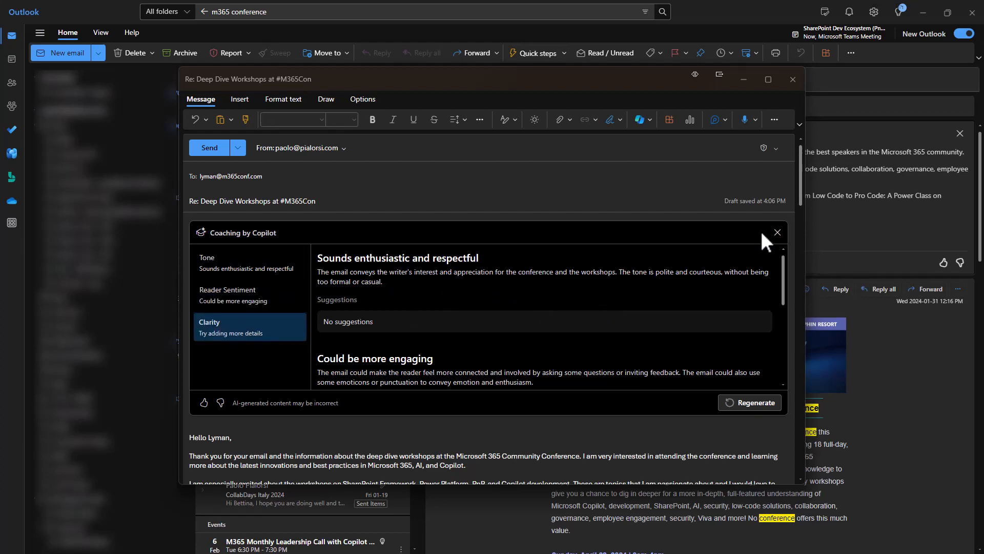
left_click(777, 232)
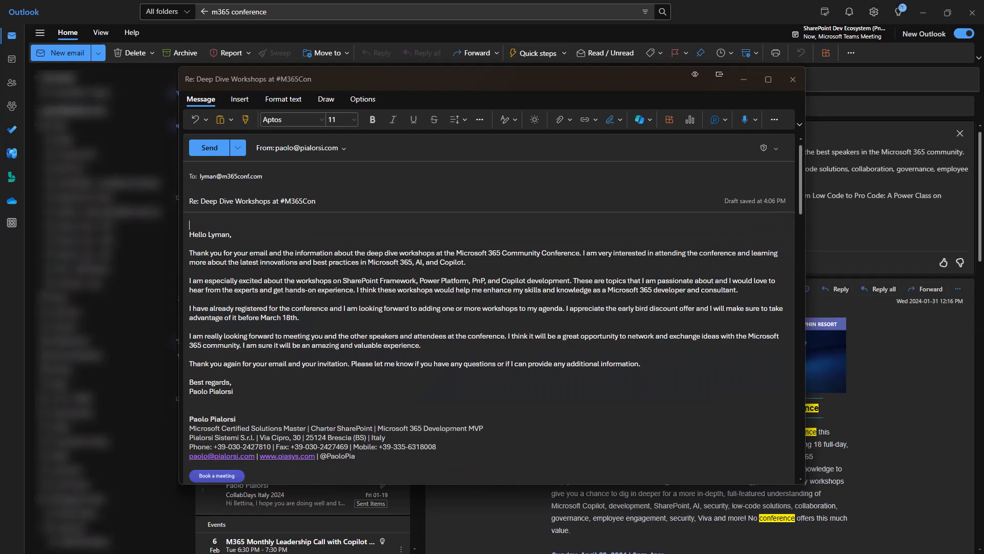
Step: Create a new email addressed to the suggested contact with the subject "Recipe for meat balls"
left_click(74, 55)
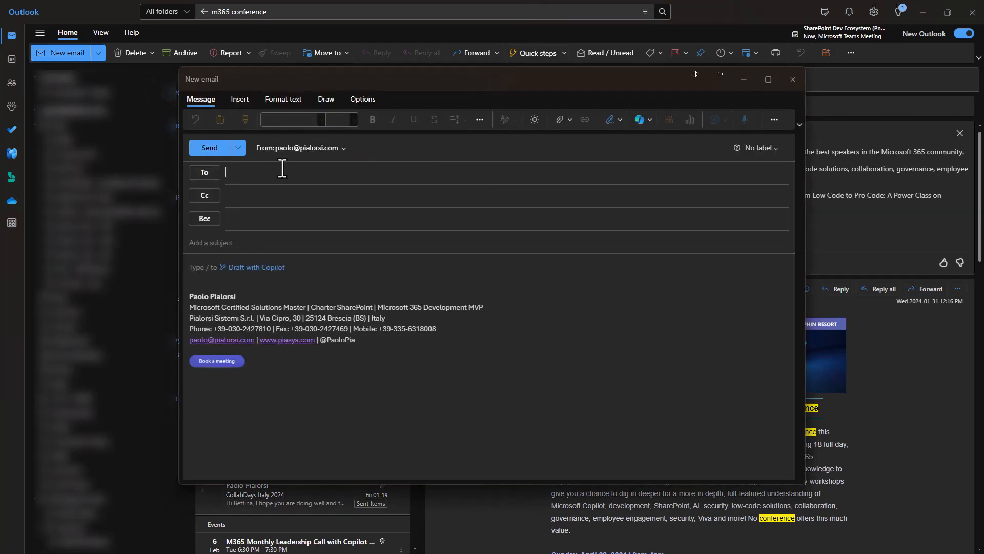
type("paola")
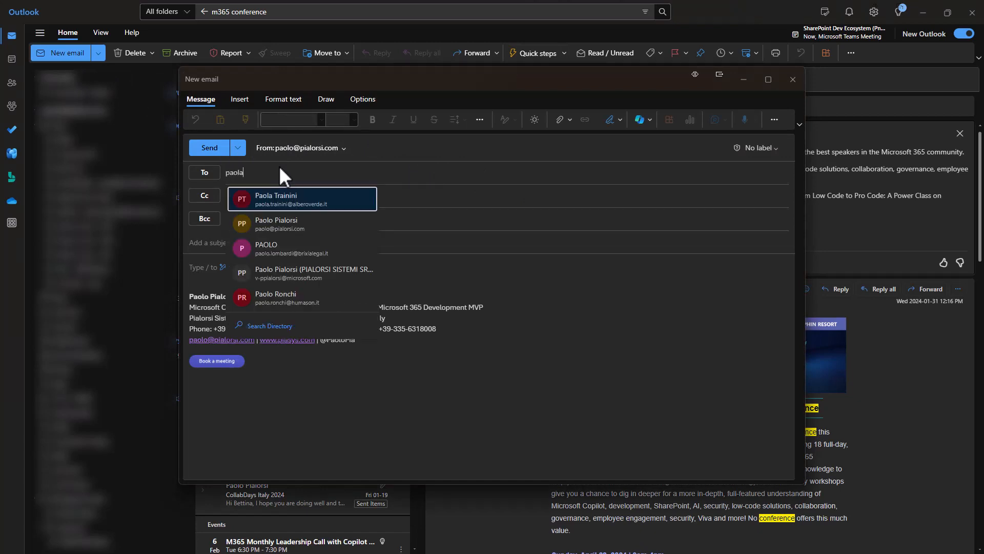
key("Return")
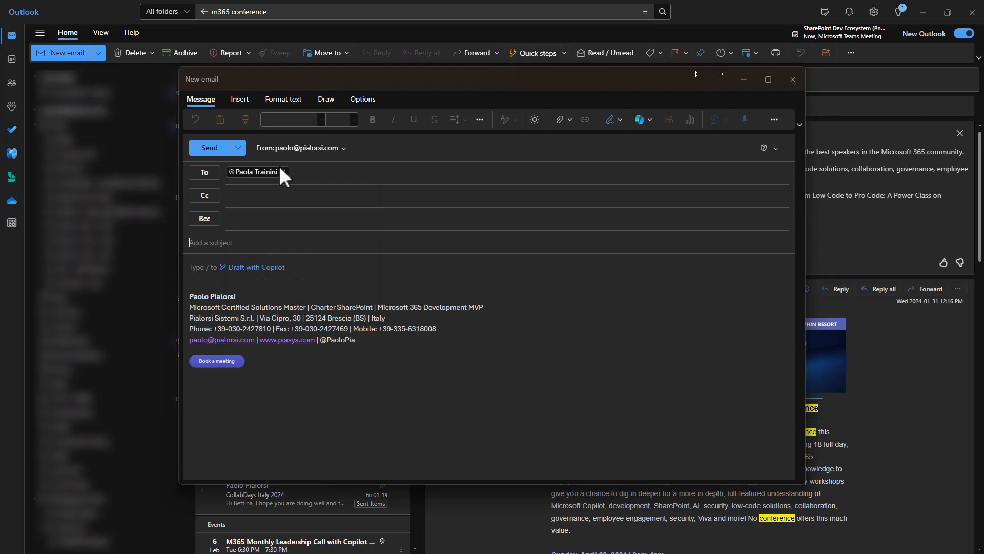
key("Tab")
type("Recipe for meat balls")
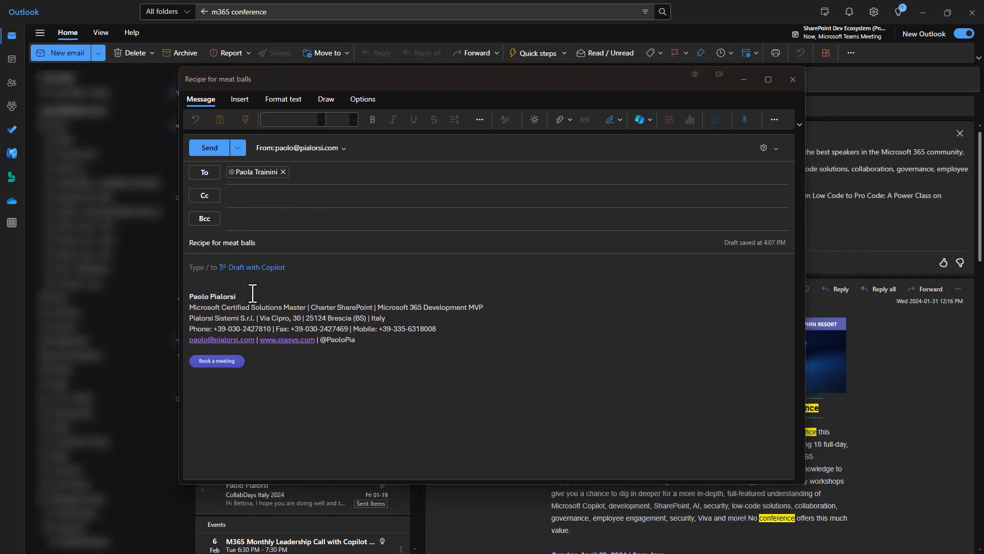
Step: Generate a Copilot draft for the email body from the prompt "Write recipe of meatballs with tomato souce"
left_click(255, 267)
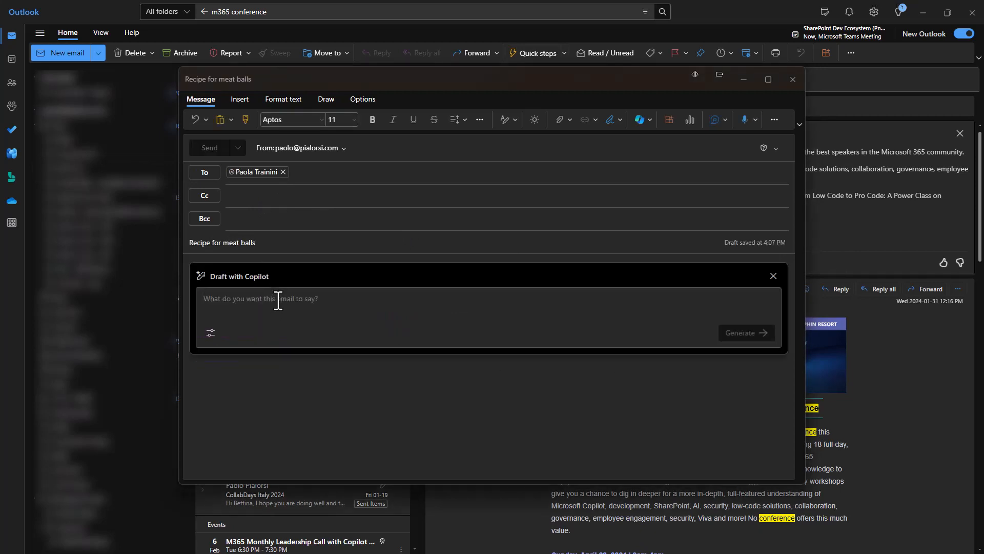
type("Write recipe of meatballs with tomato souce")
left_click_drag(244, 298, 190, 299)
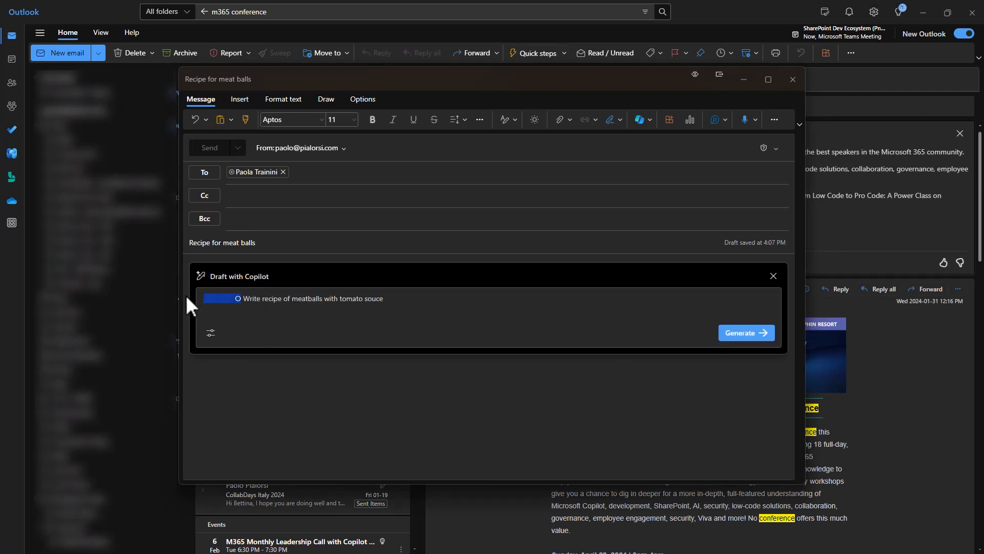
key("BackSpace")
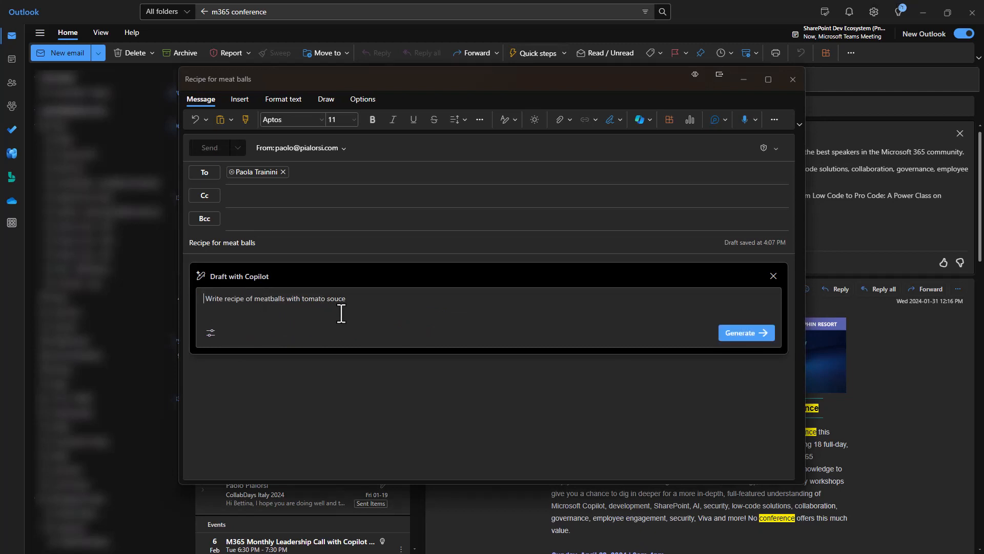
left_click(747, 333)
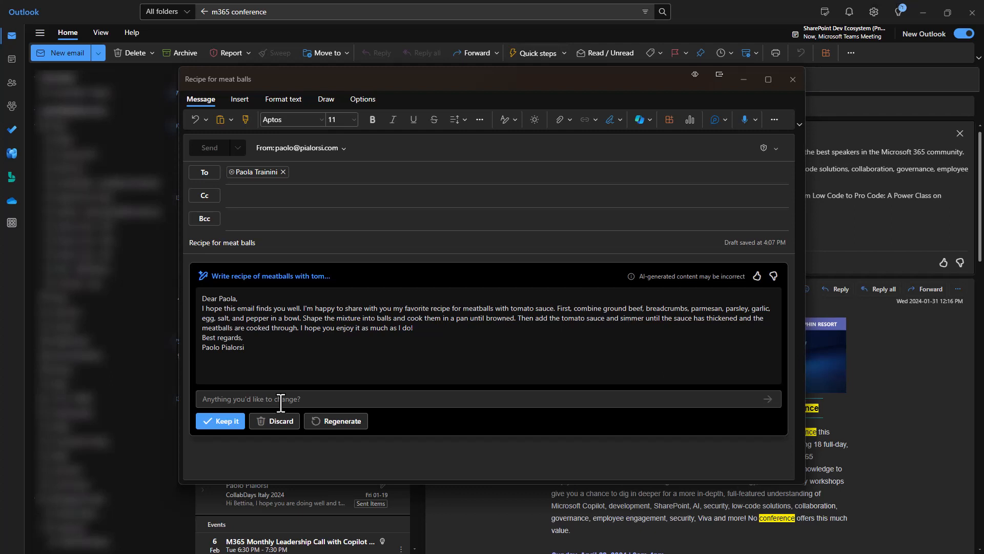
Step: Have Copilot revise the recipe draft with "Write it in Italian" and keep the Italian version in the email
type("Write it in Italian")
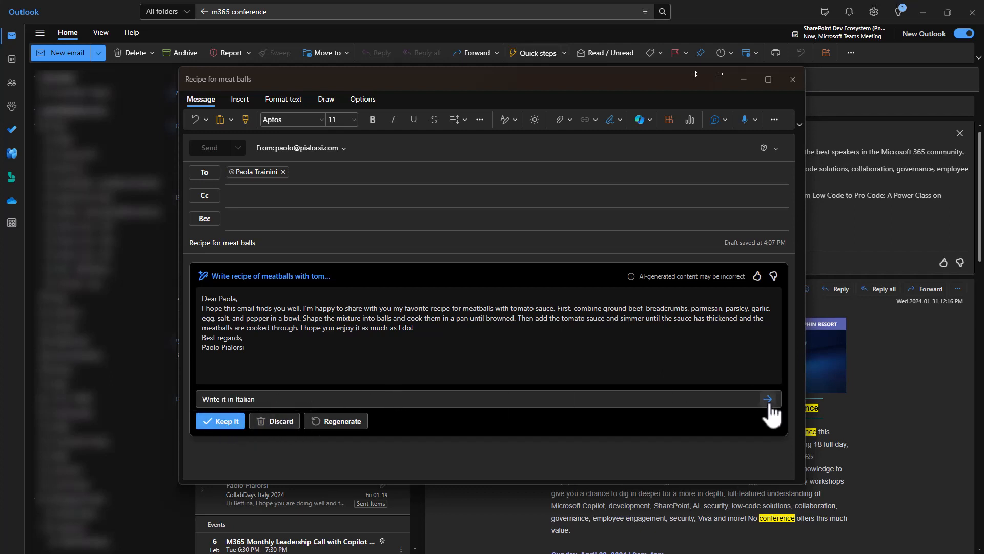
left_click(769, 401)
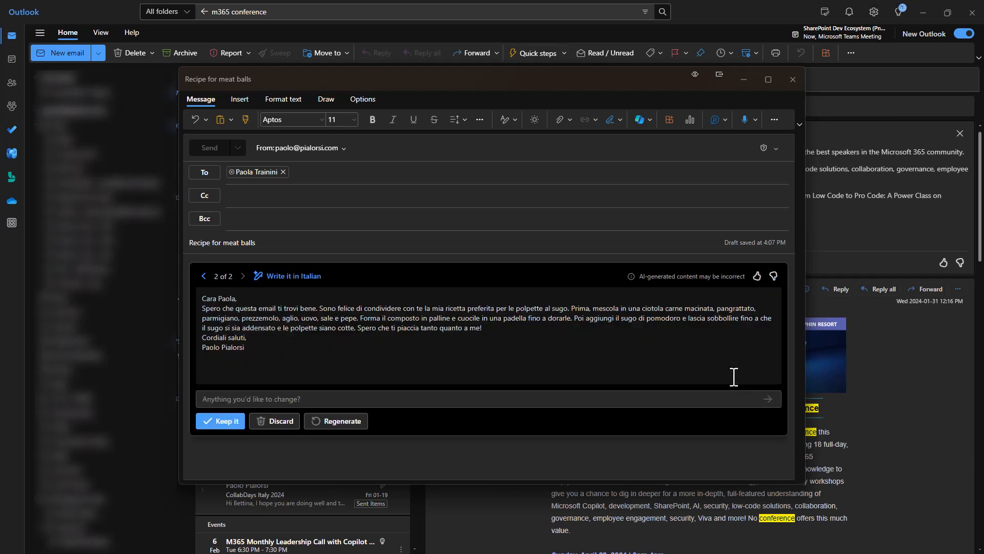
left_click(226, 421)
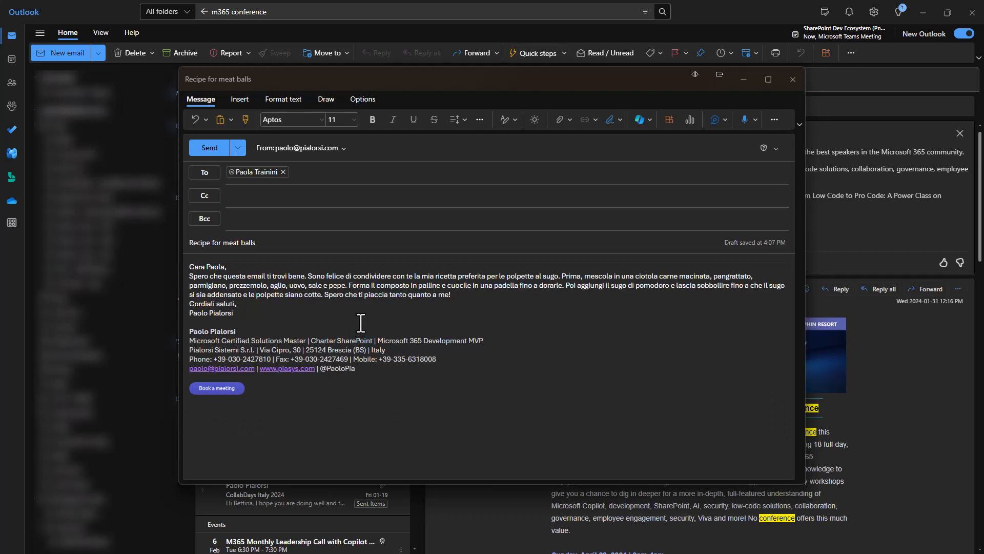